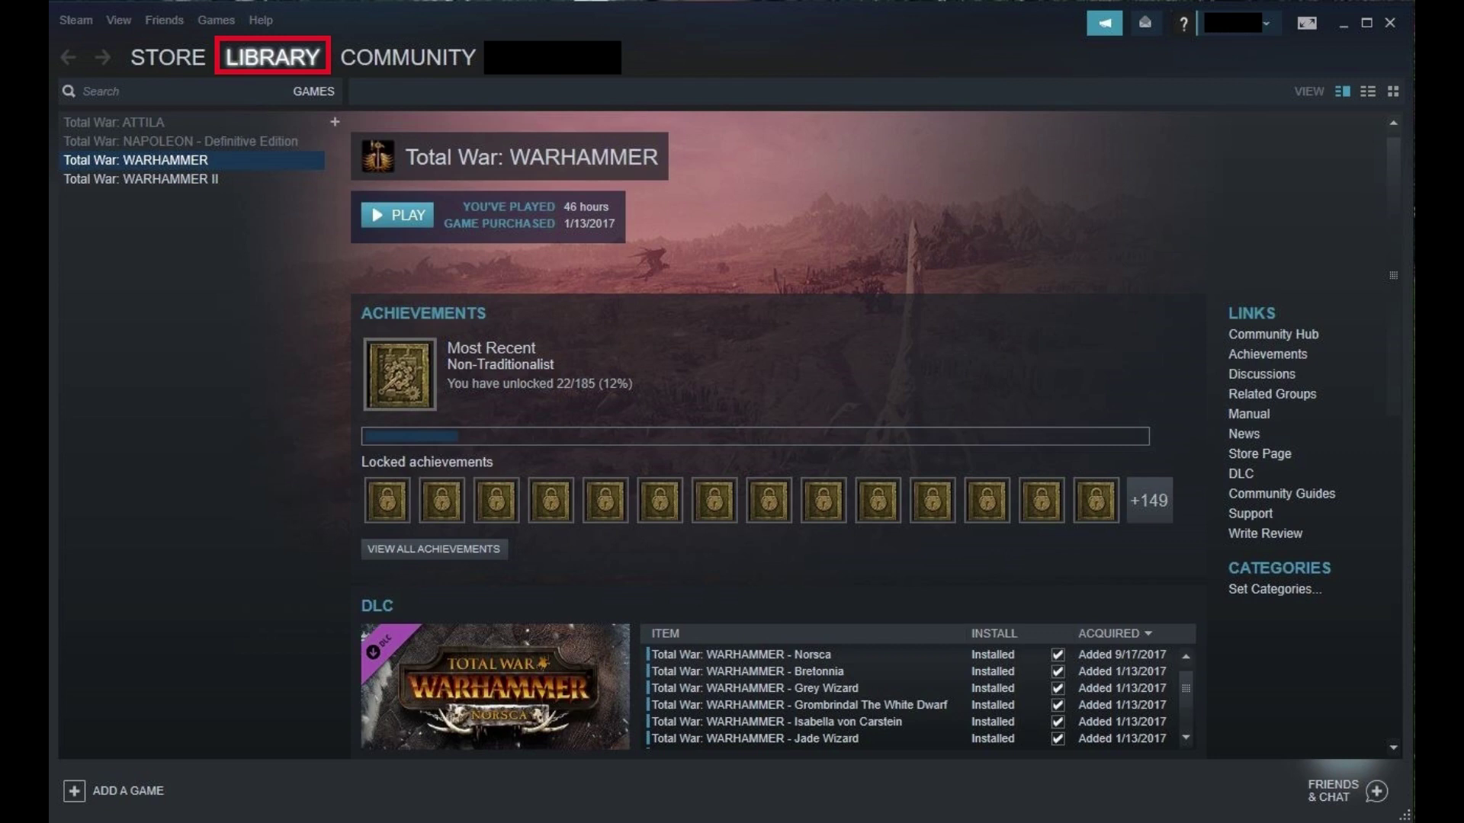
# Step: Open the Properties window of Total War: WARHAMMER from its library context menu
pyautogui.rightClick(171, 160)
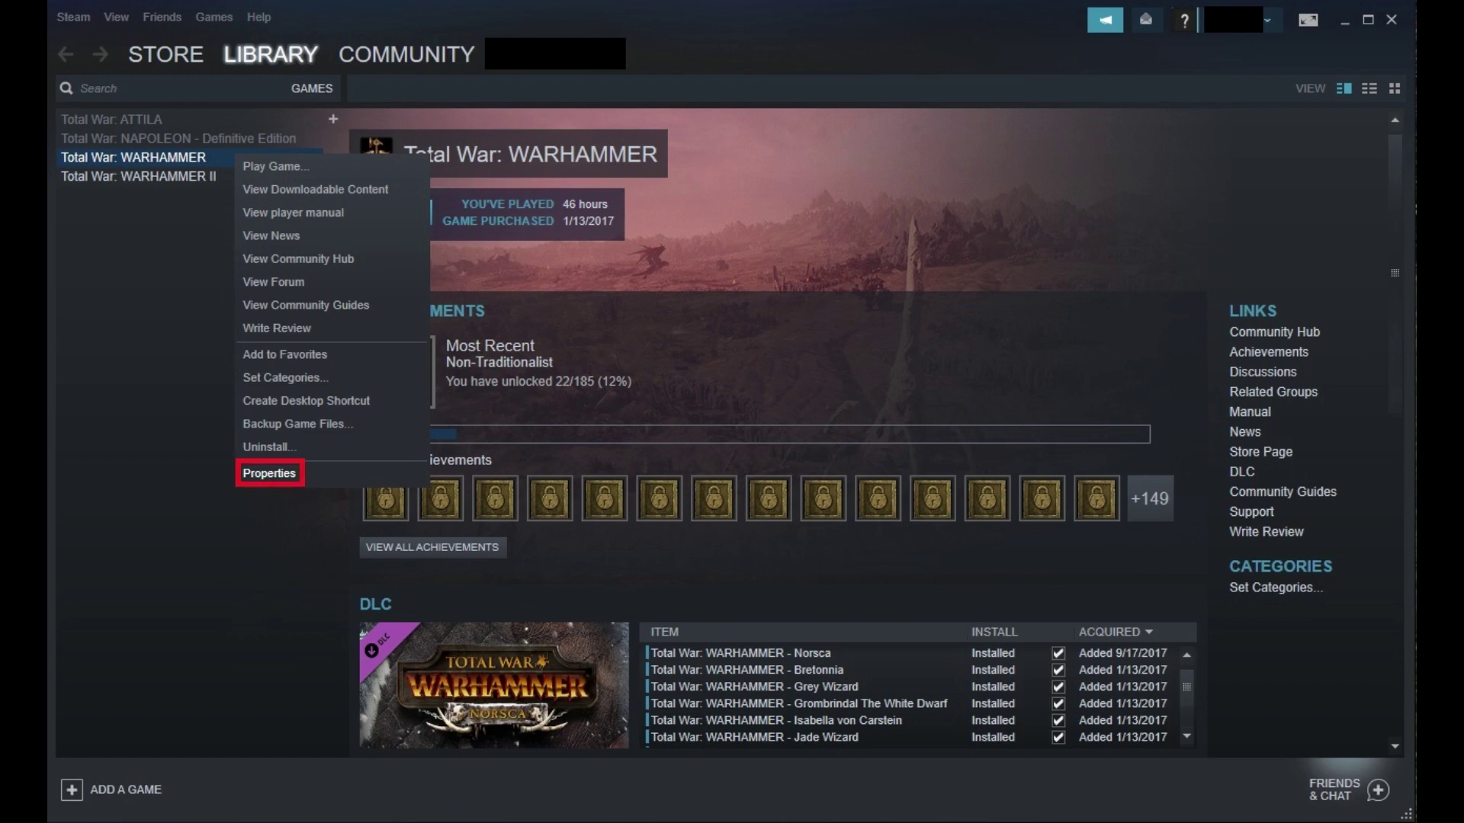
pyautogui.click(270, 473)
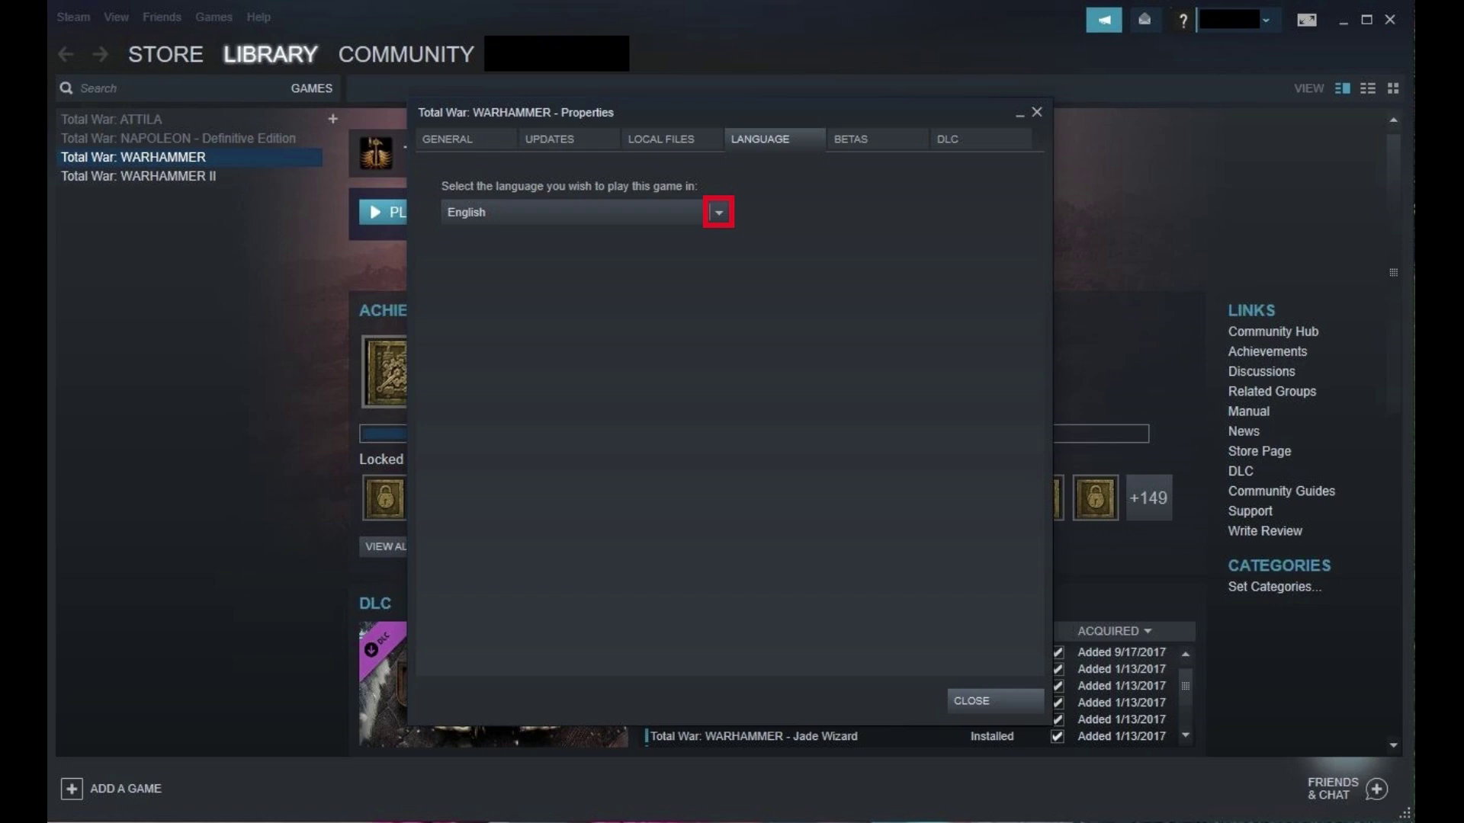
# Step: Expand the game-language dropdown currently showing English
pyautogui.click(718, 212)
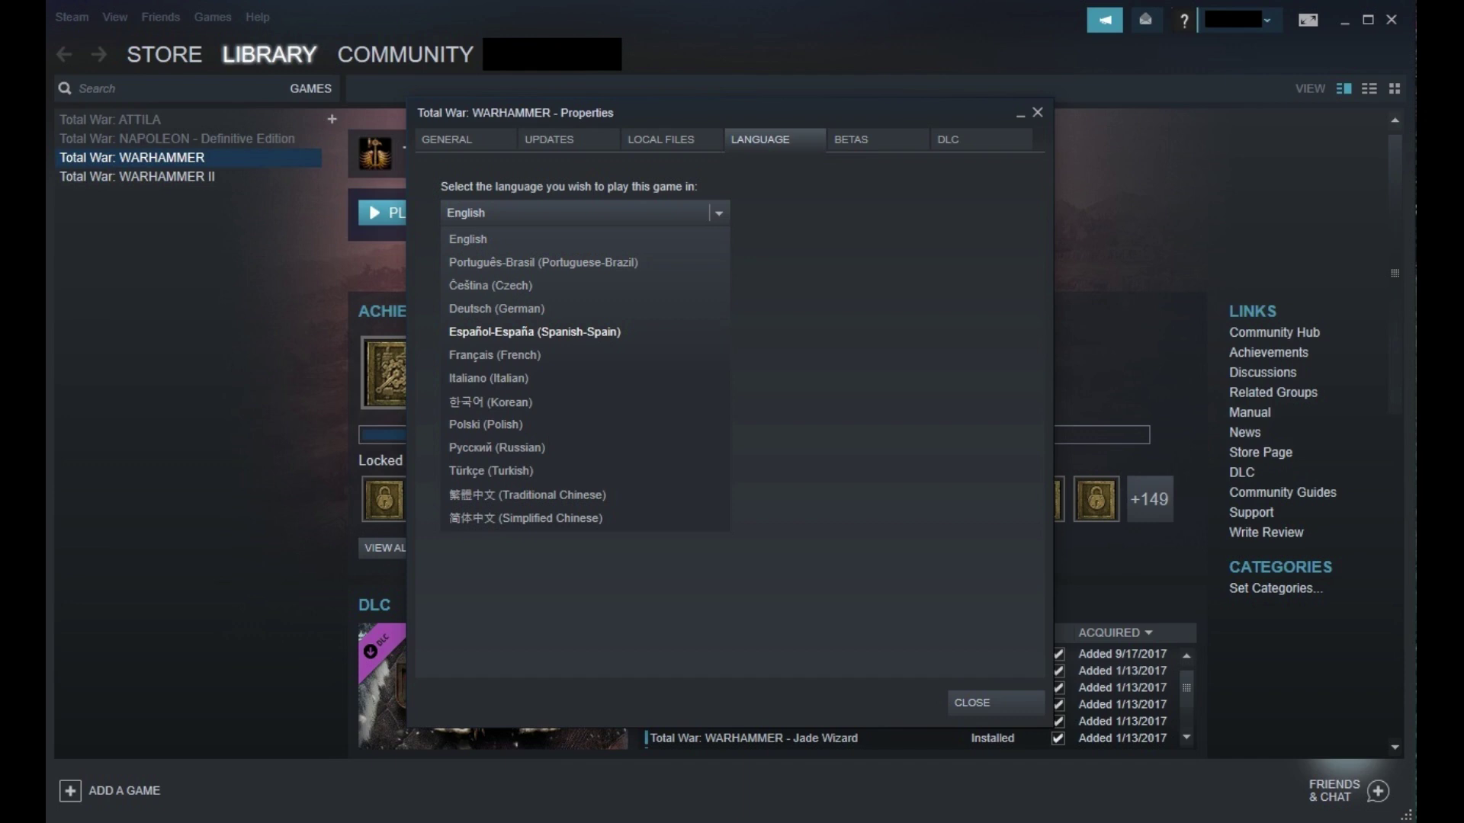
# Step: Choose Español-España as the game language for Total War: WARHAMMER
pyautogui.click(535, 331)
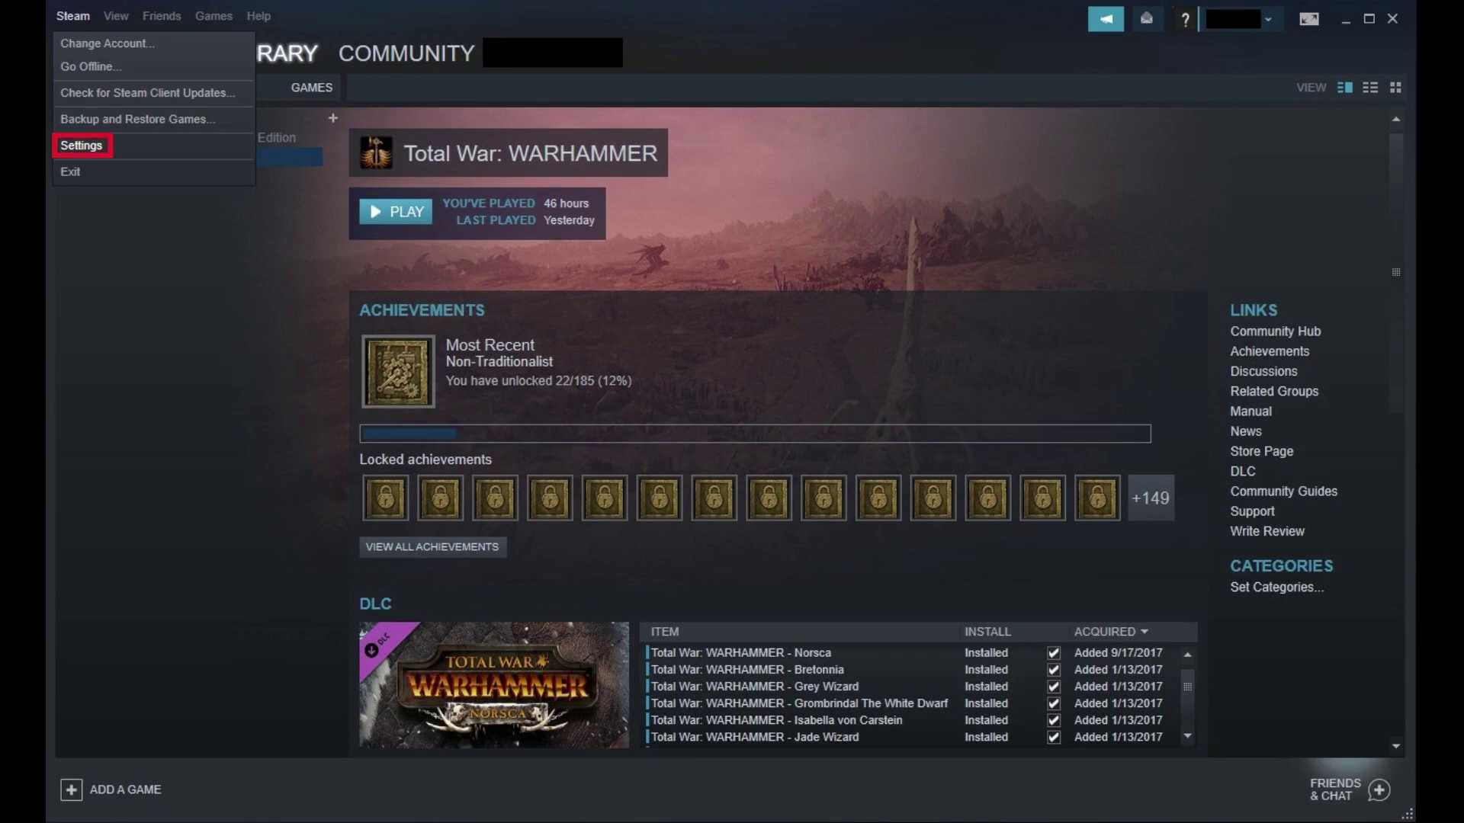
# Step: Bring up the Interface page of Steam Settings, showing English as client language
pyautogui.click(82, 146)
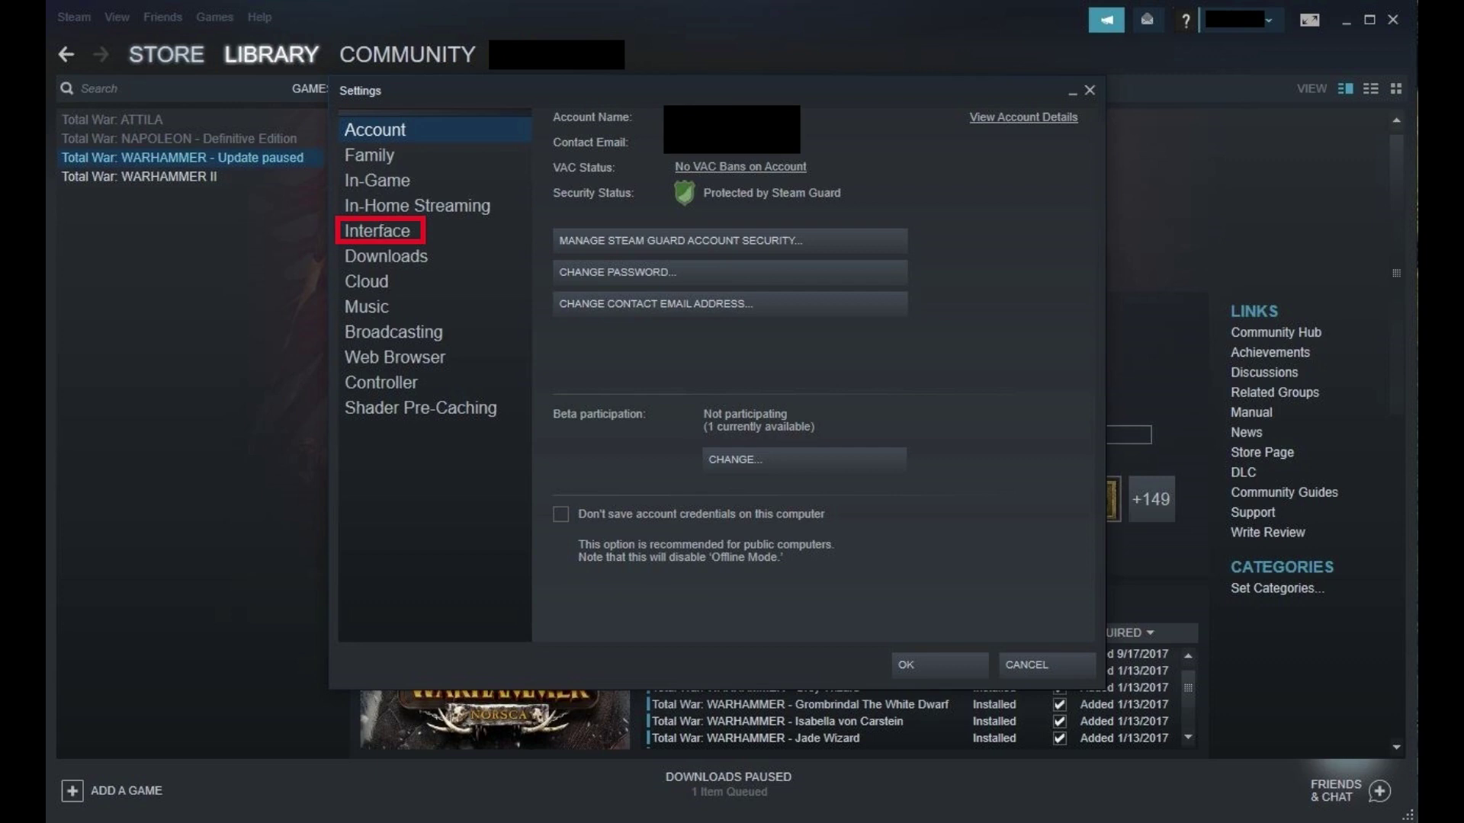
pyautogui.click(377, 231)
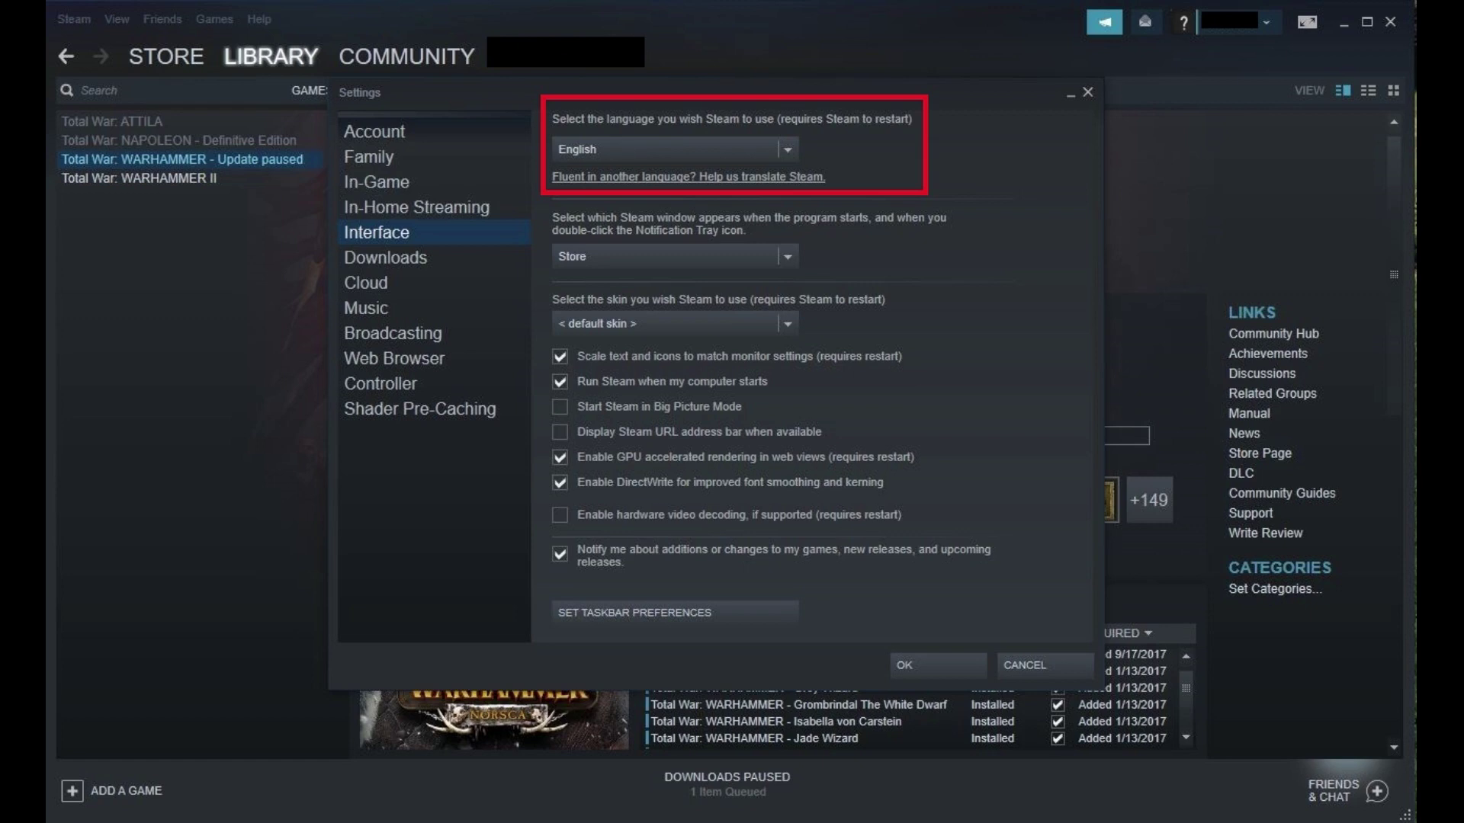
# Step: Expand the Steam client language list, which still shows English
pyautogui.click(782, 149)
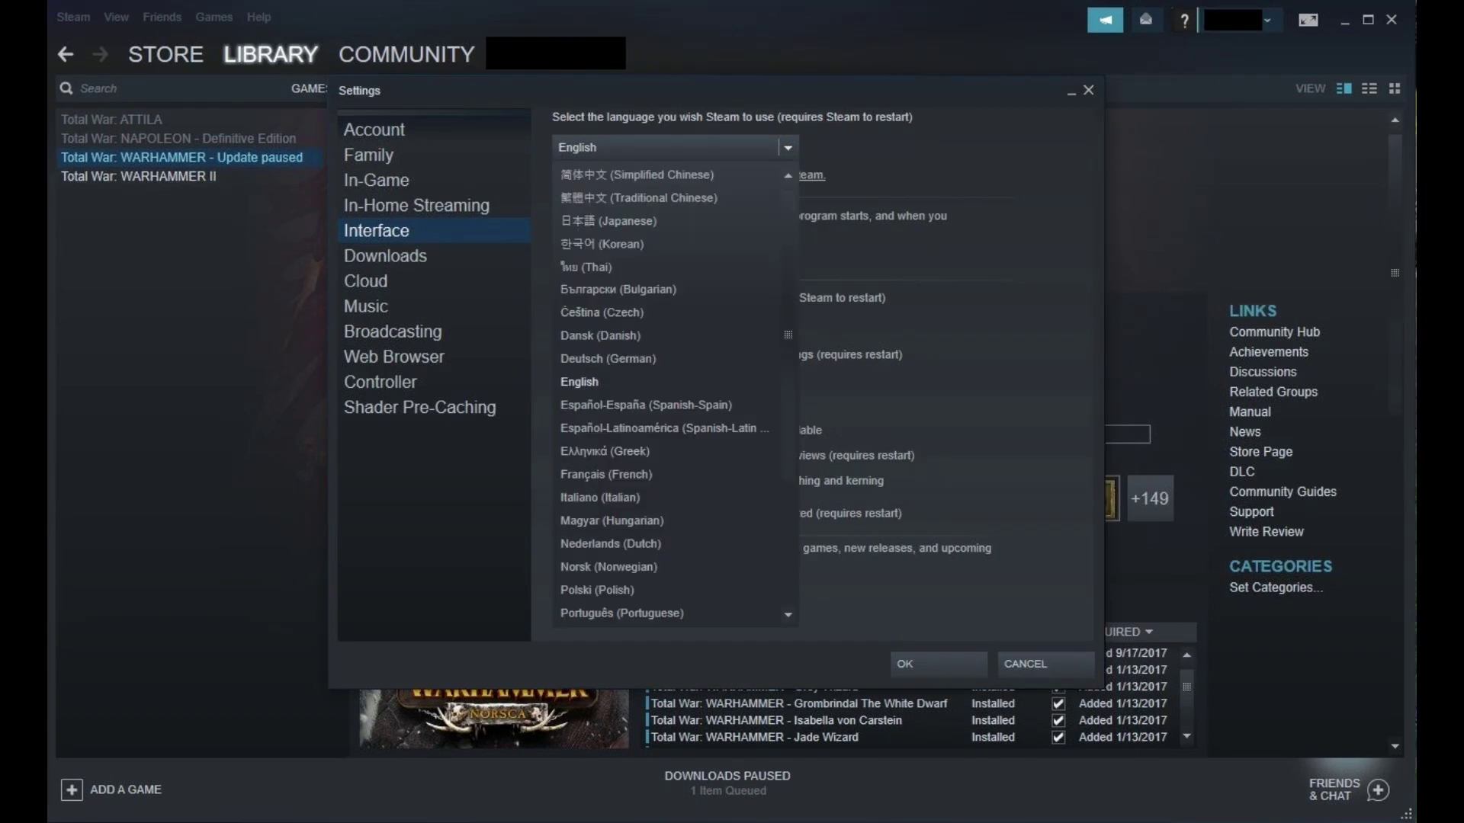